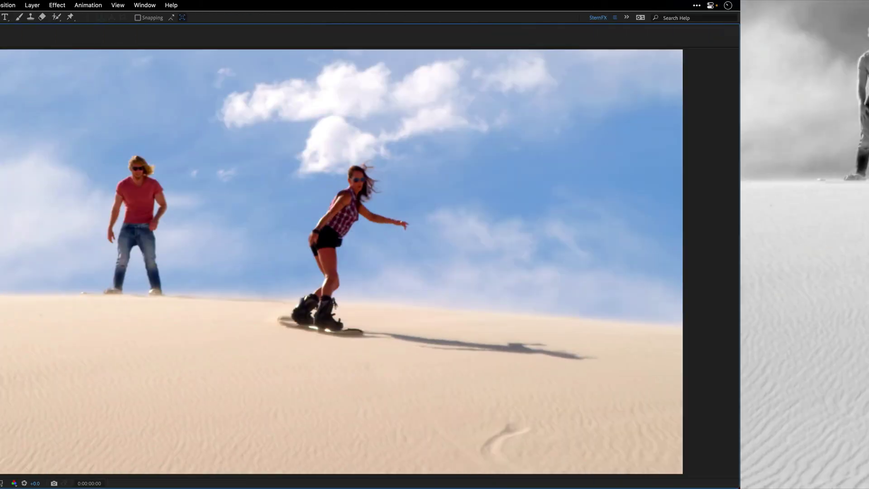
Play the Mask Tracking composition to watch the standing man and the sandboarder
key(space)
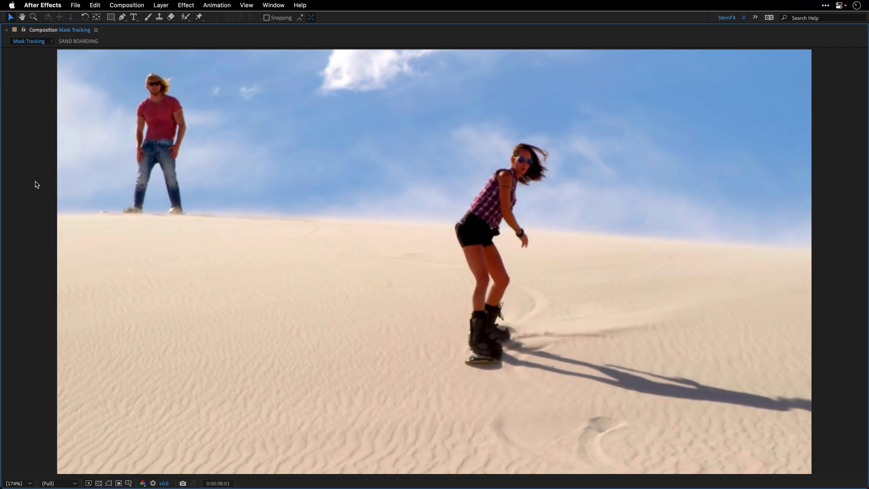
Restore the normal workspace, return to the first frame, and select the Dune Surfing layer
key(grave)
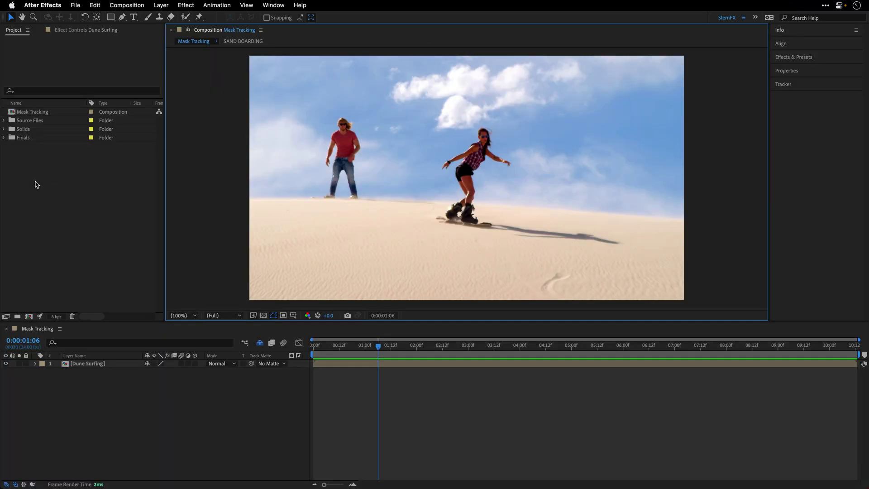
drag(335, 352, 285, 356)
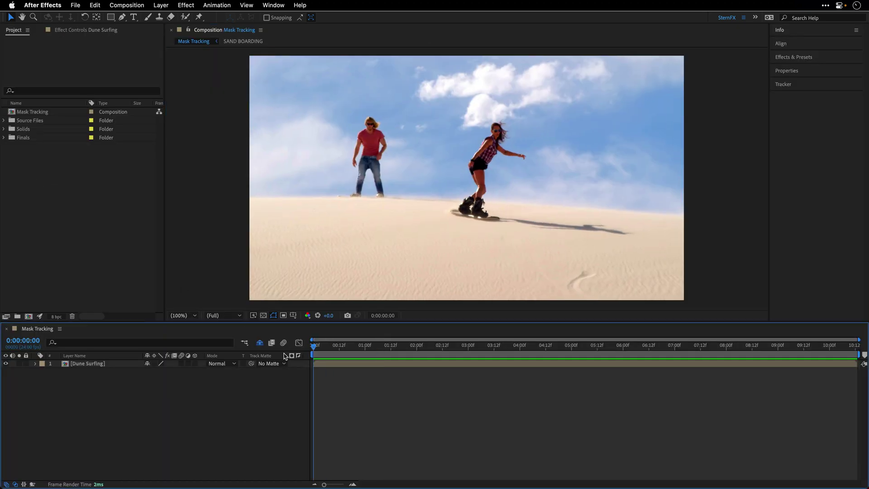
click(77, 369)
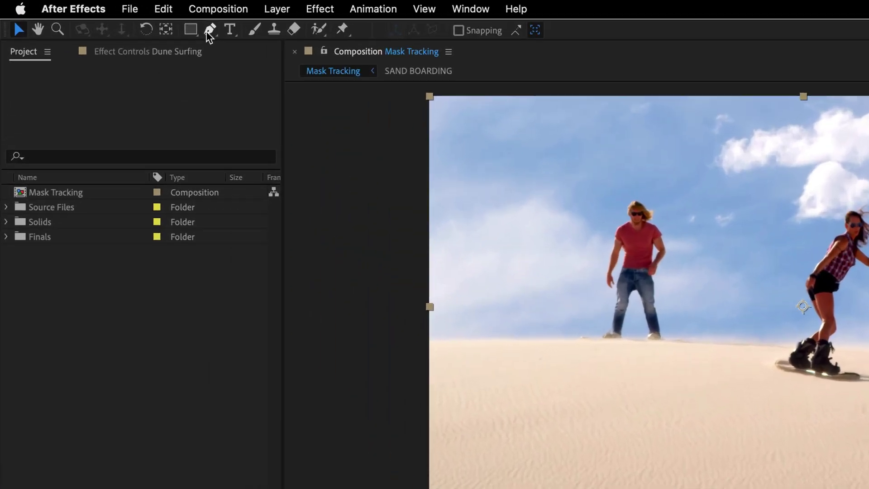
With the Pen tool, start a mask above the man's head and trace down his right side to the sand
click(122, 17)
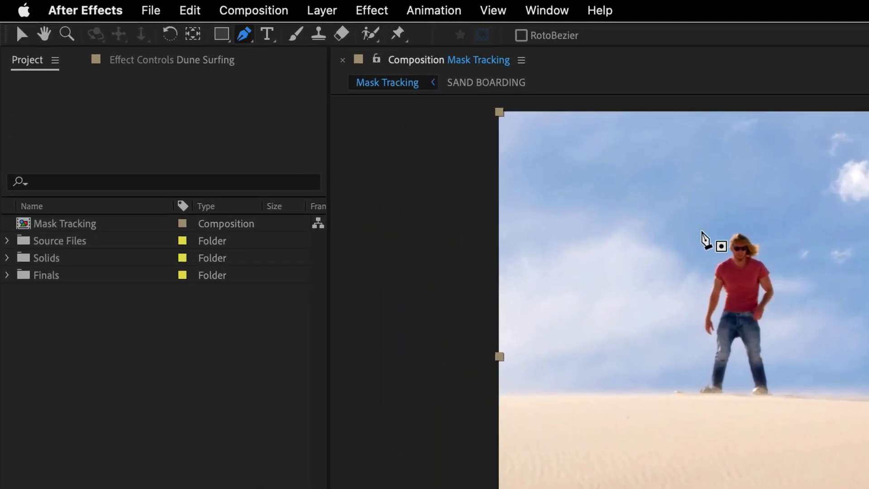
drag(721, 222, 751, 222)
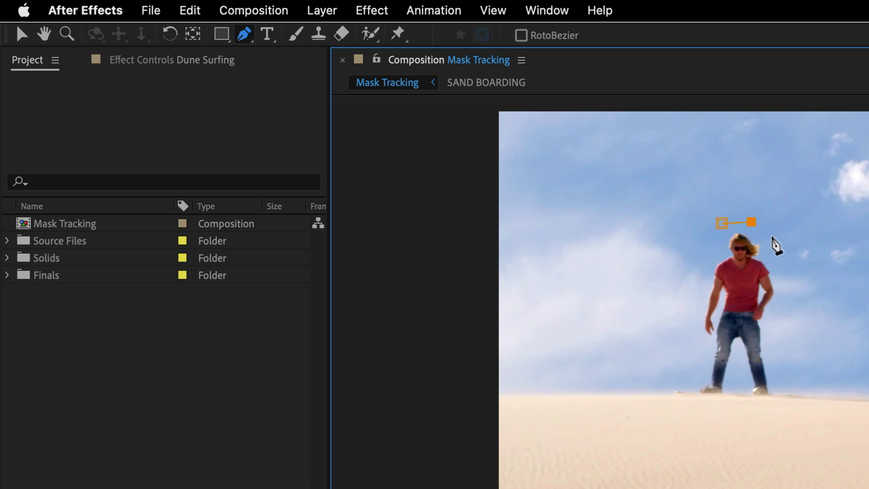
click(765, 240)
click(783, 265)
click(781, 298)
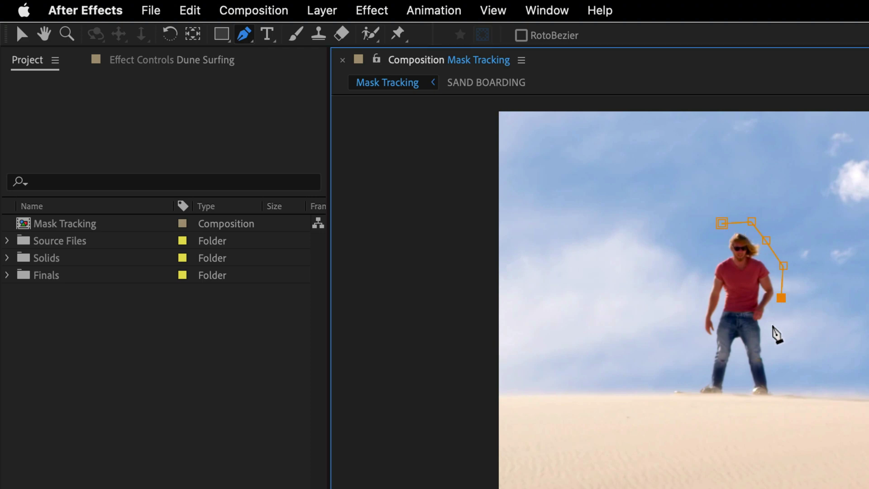
click(772, 325)
click(776, 355)
click(781, 388)
click(770, 406)
Trace the mask up the man's left side past his head and close it on the first point
click(732, 408)
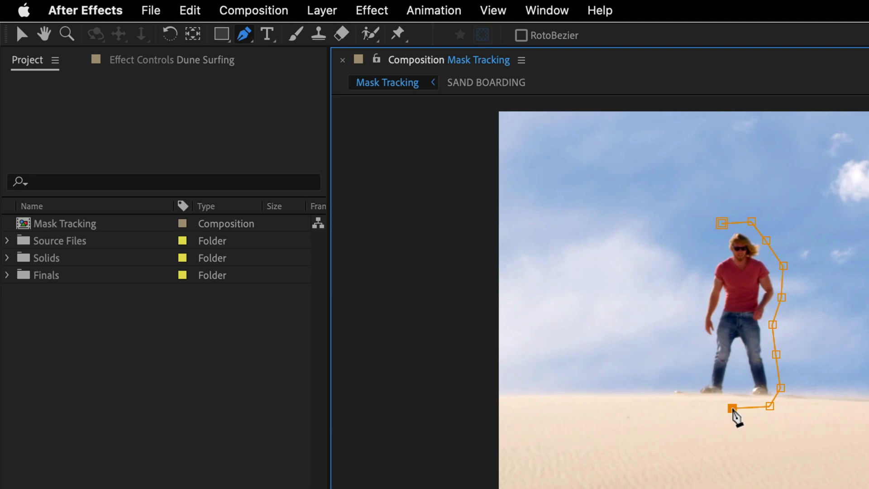
click(697, 405)
click(690, 382)
click(700, 342)
click(692, 313)
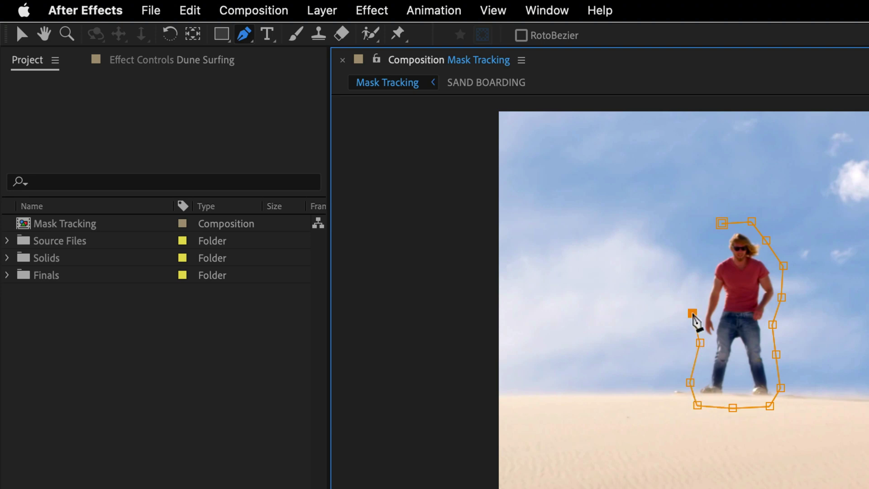
click(699, 272)
click(711, 245)
click(721, 223)
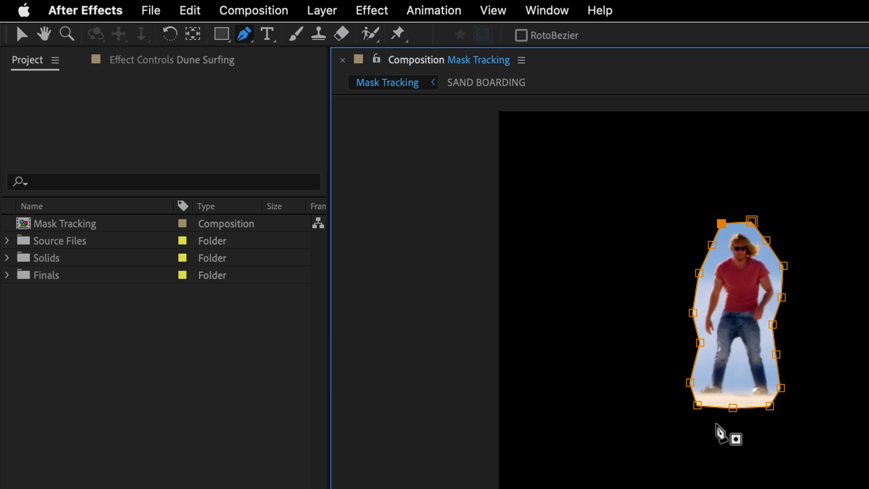
Set Mask 1's mode to None to show the full footage, then choose Track Mask on it
key(super+t)
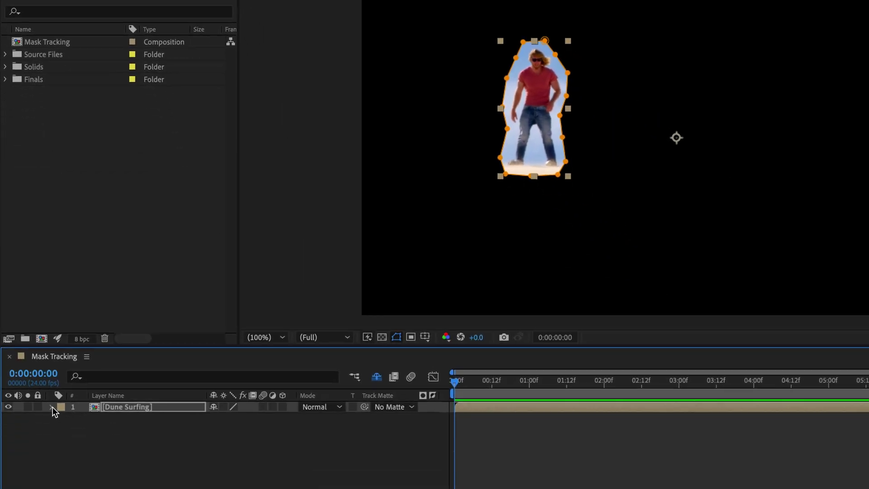
click(52, 406)
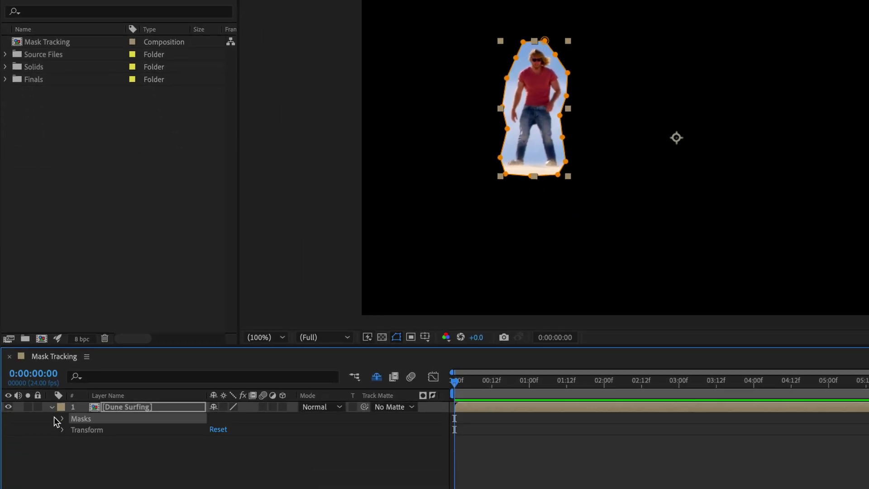
click(63, 419)
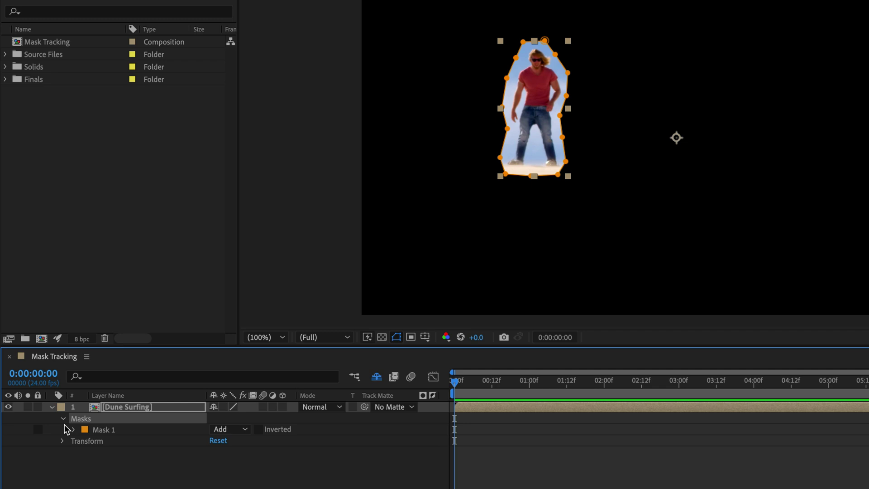
click(102, 430)
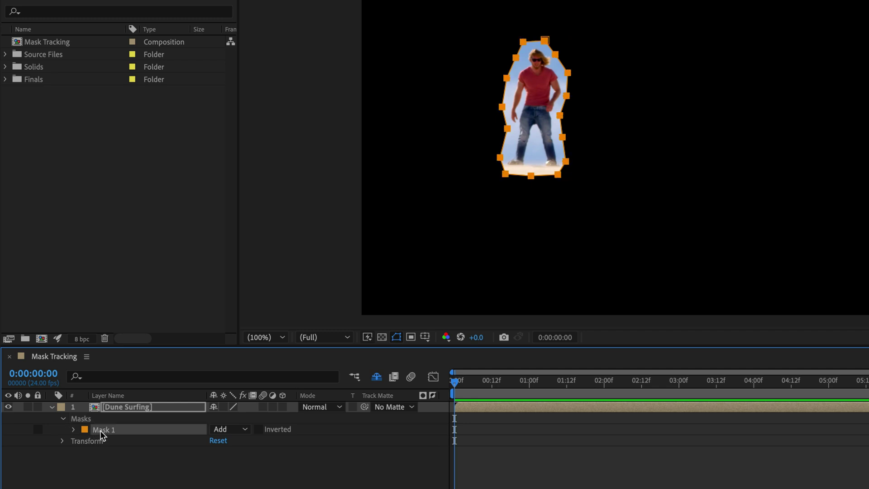
click(234, 430)
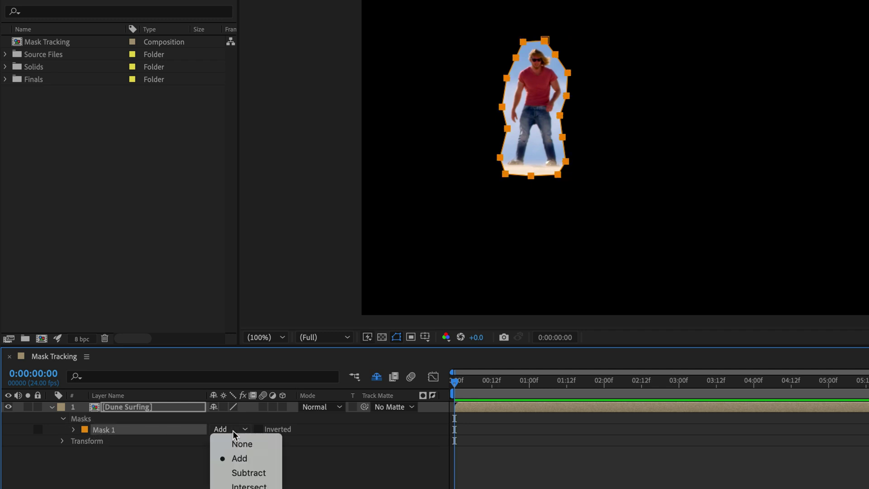
click(234, 445)
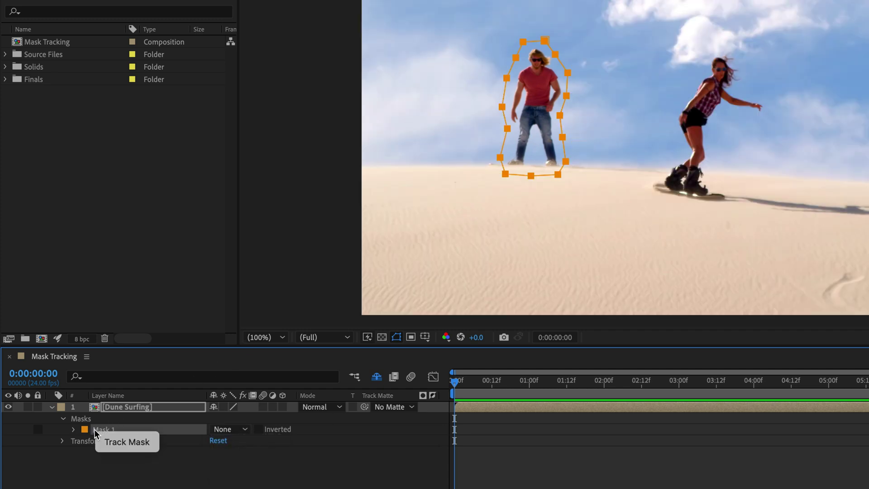
click(108, 443)
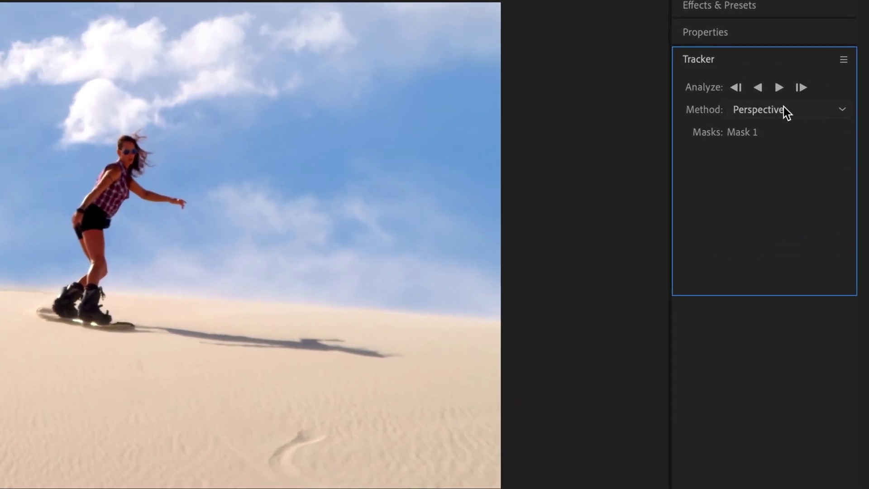
Switch the Tracker method to Position and track Mask 1 forward to 0:00:10:13
click(784, 109)
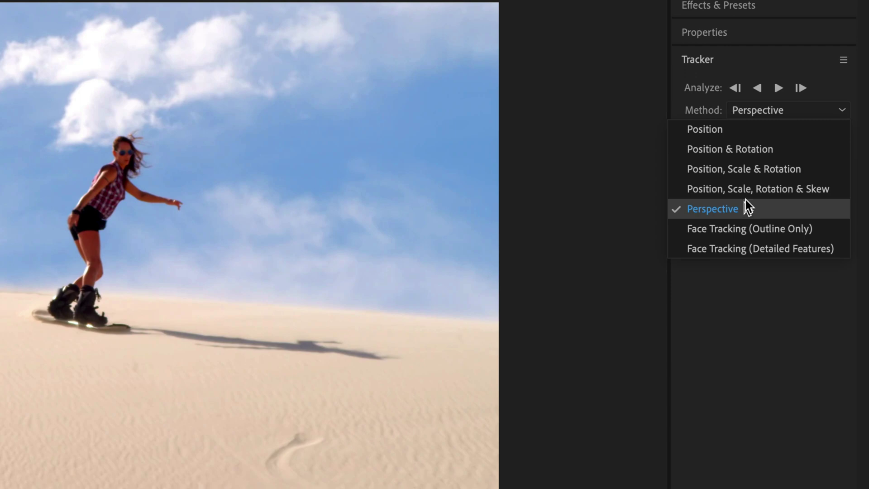
click(744, 132)
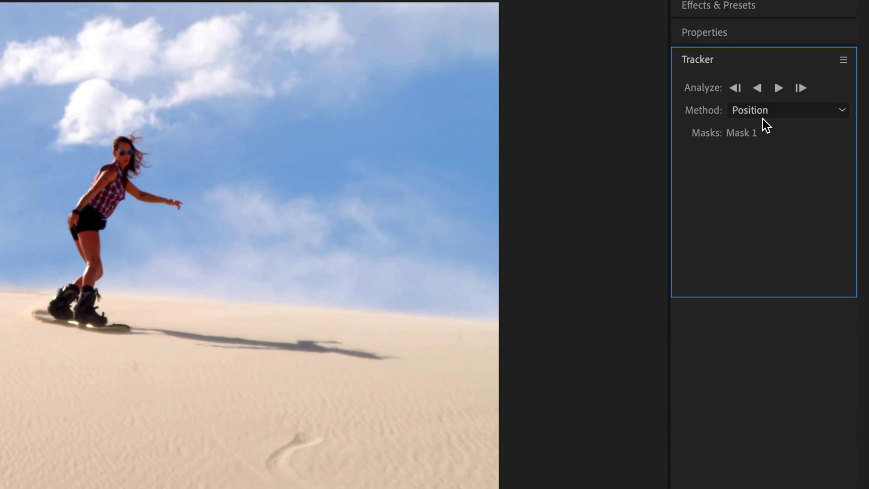
click(778, 88)
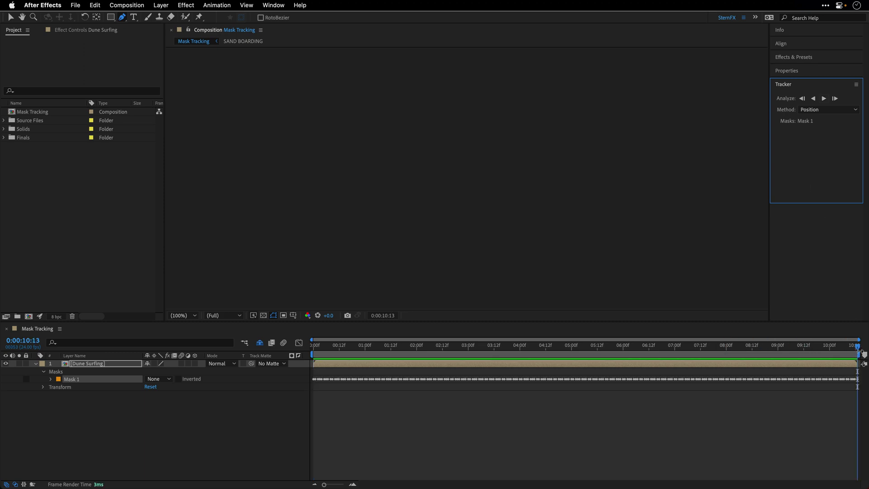
Set Mask 1 to Subtract from the first frame, scrub to check the track, and toggle the transparency grid
drag(856, 350, 230, 377)
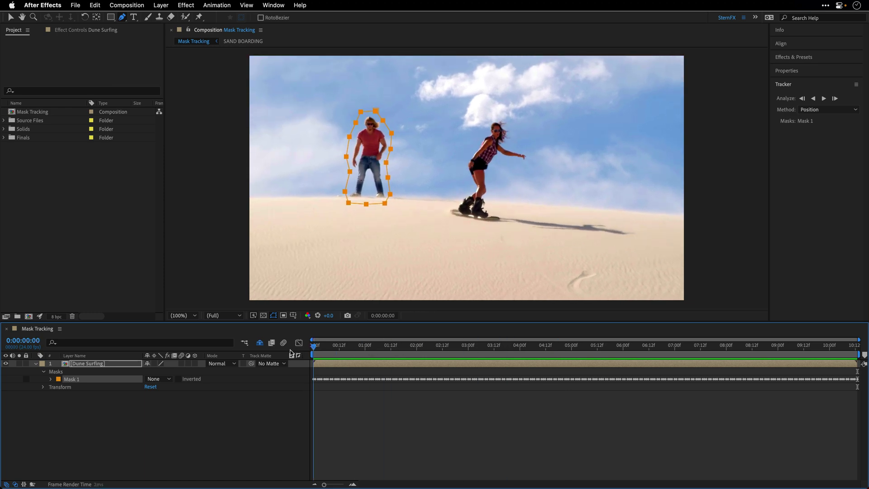
click(160, 380)
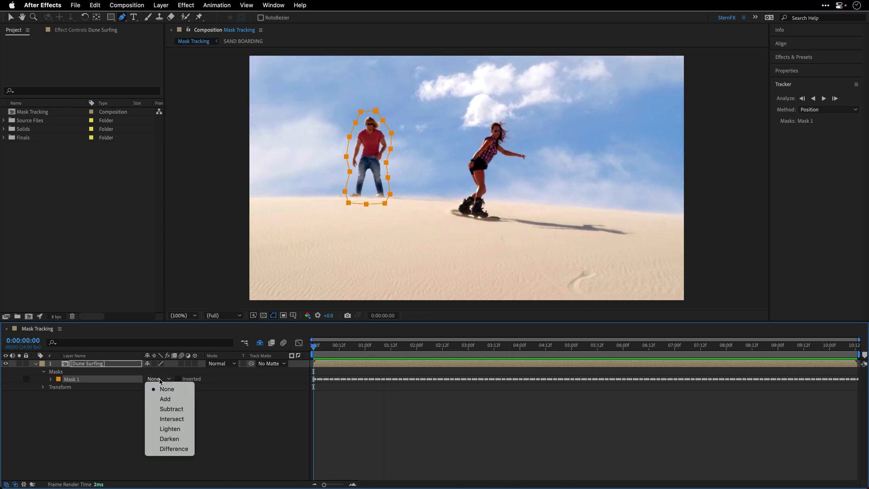
click(169, 409)
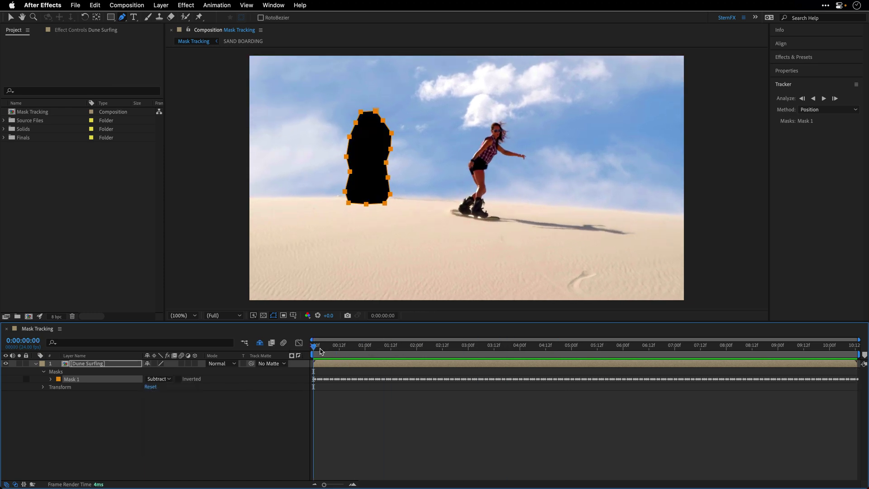
drag(320, 351, 293, 352)
click(263, 316)
click(263, 316)
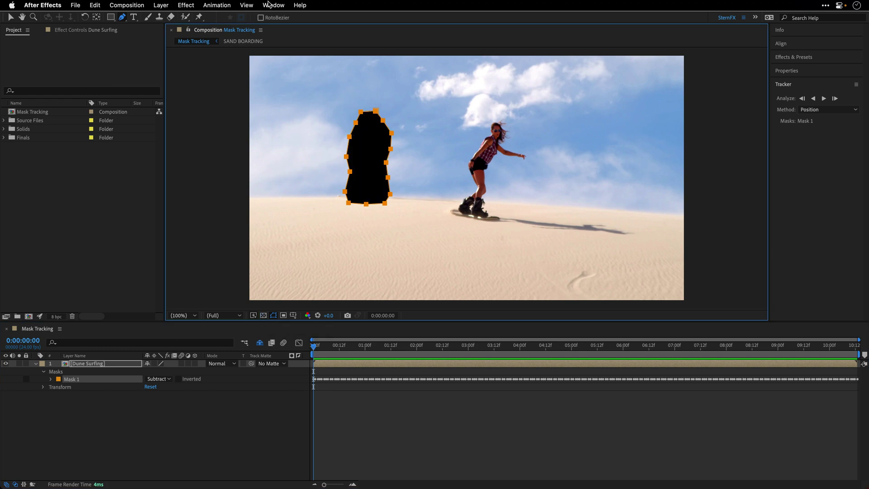
Open the Content-Aware Fill panel and give Mask 1 a 50-pixel feather, undoing a trial expansion
click(269, 4)
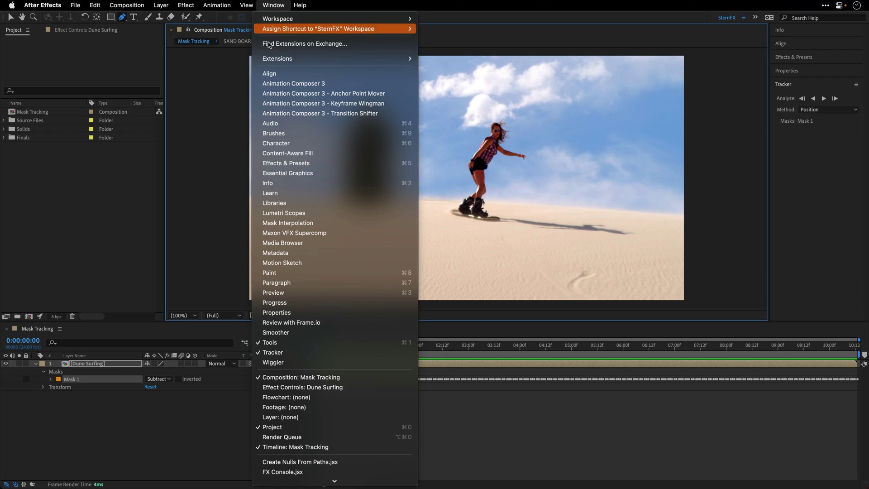
click(287, 153)
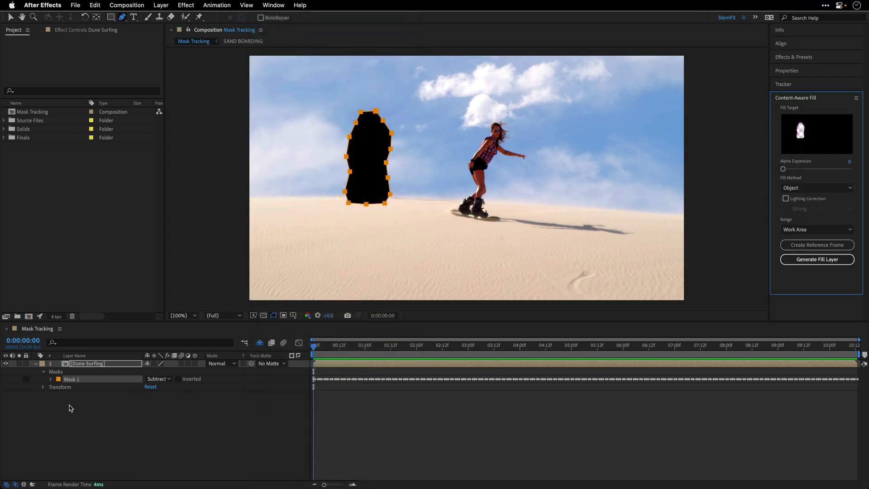
click(51, 379)
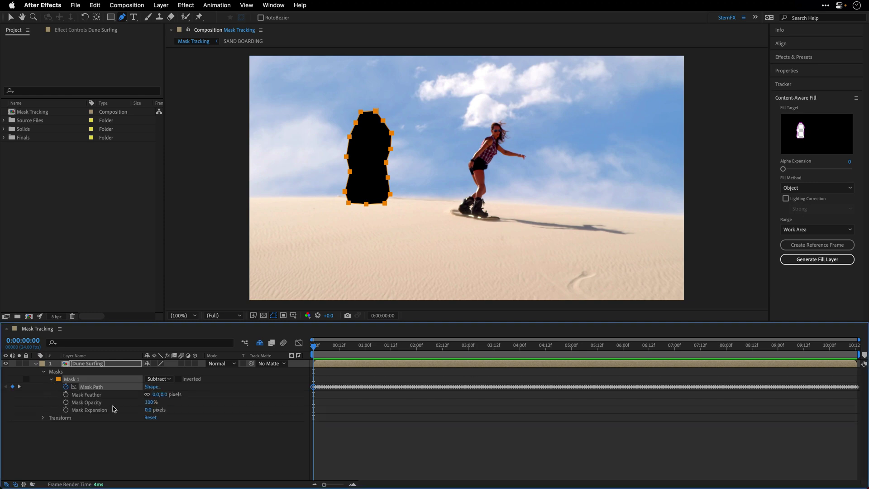
click(165, 397)
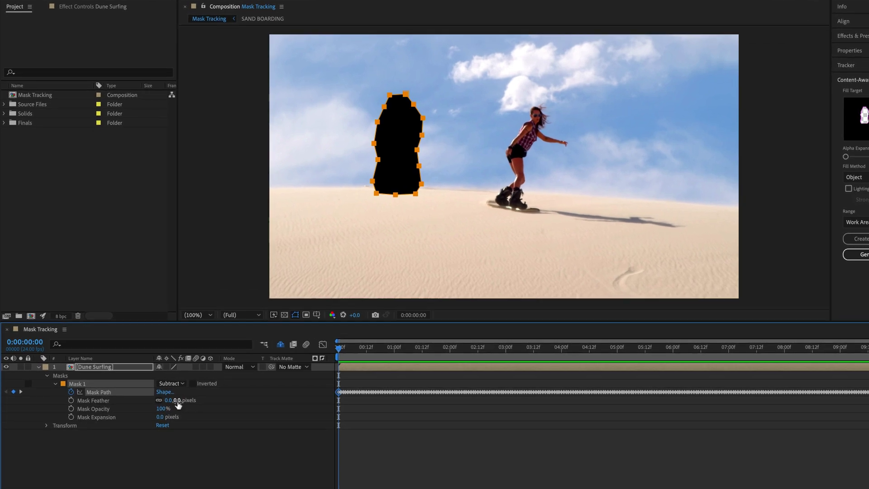
text(0.)
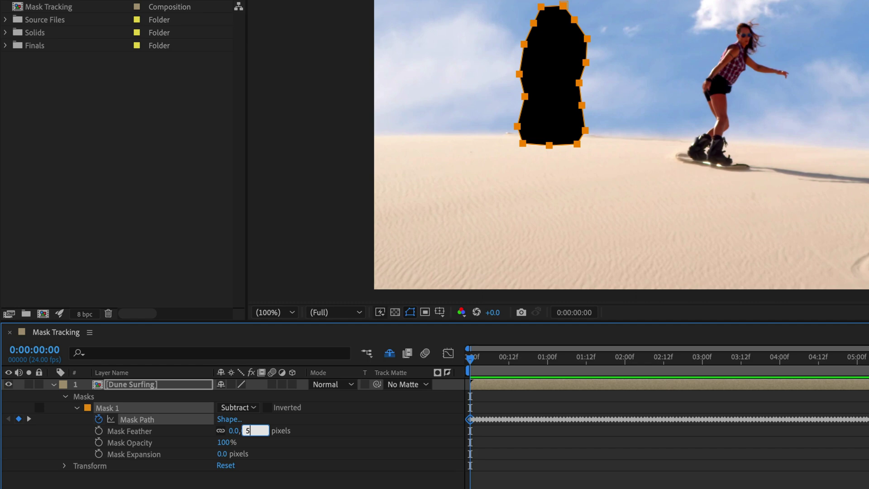
text(0)
key(Return)
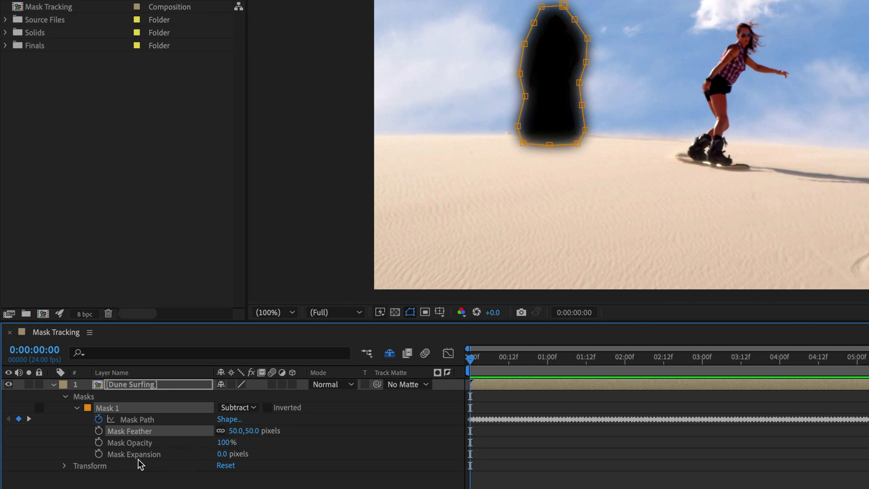
drag(221, 454, 246, 456)
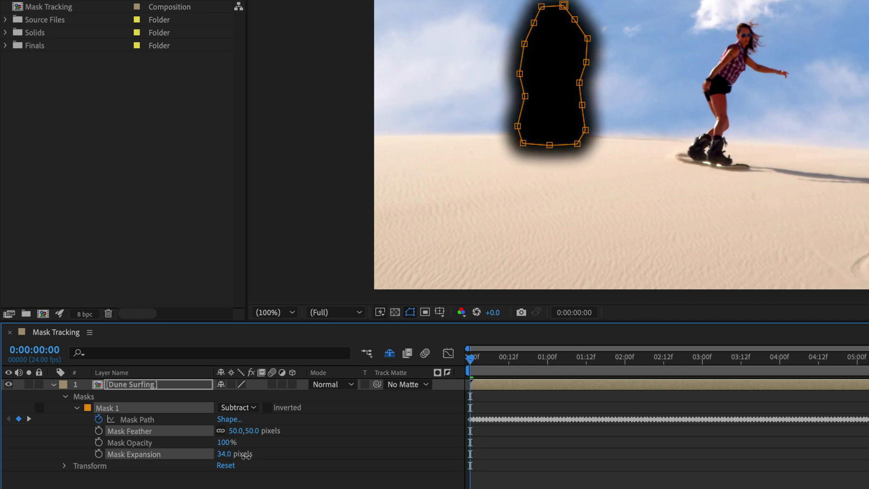
key(ctrl+z)
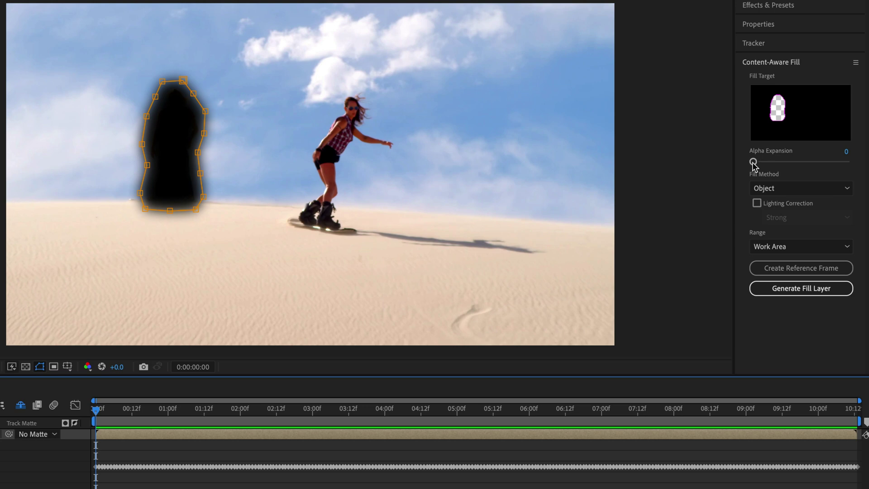
Set Alpha Expansion to 10, generate the fill layer, and play back to confirm the man is gone
drag(753, 162, 766, 164)
click(809, 297)
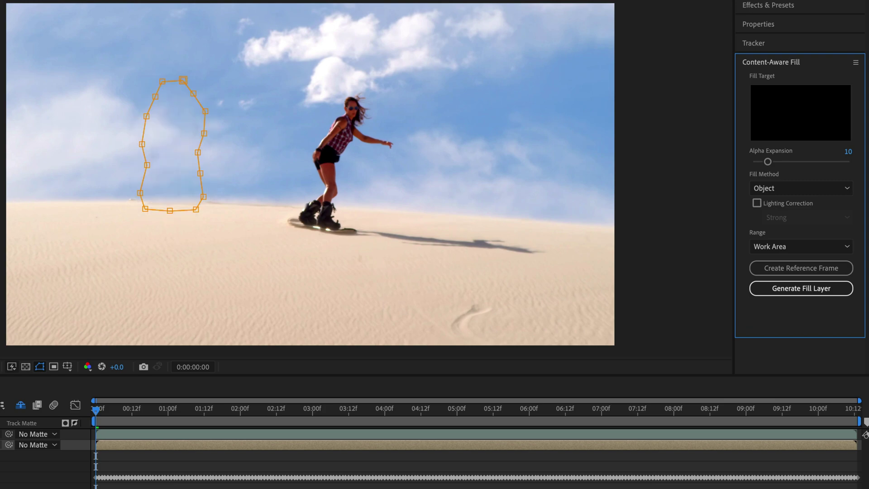
key(space)
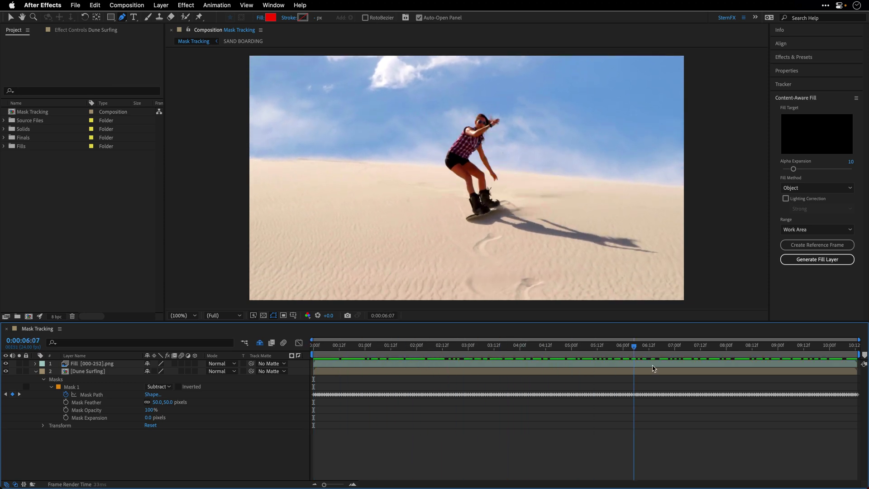
Turn off Shy, make the SAND BOARDING layer visible, and move it to the top of the stack
key(space)
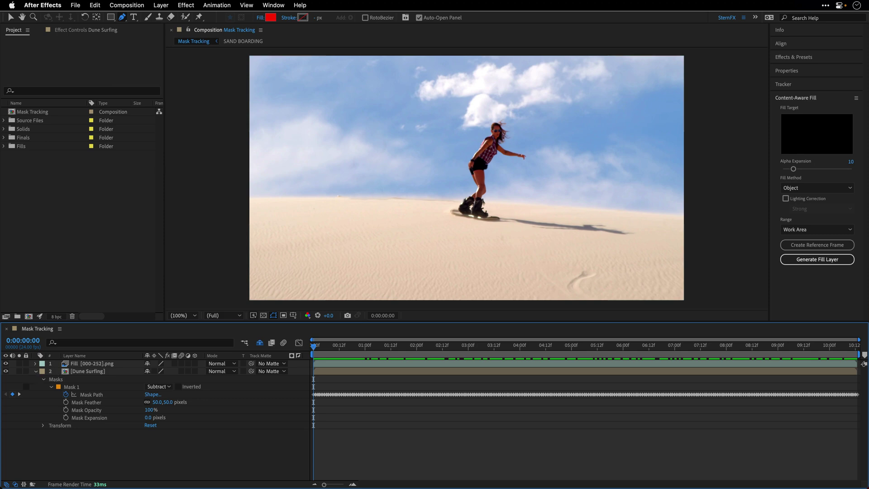
click(35, 371)
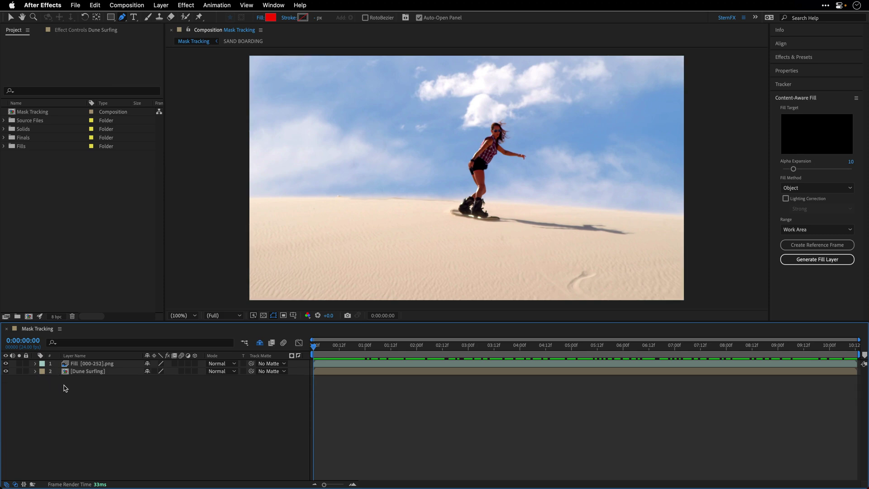
click(260, 343)
click(87, 379)
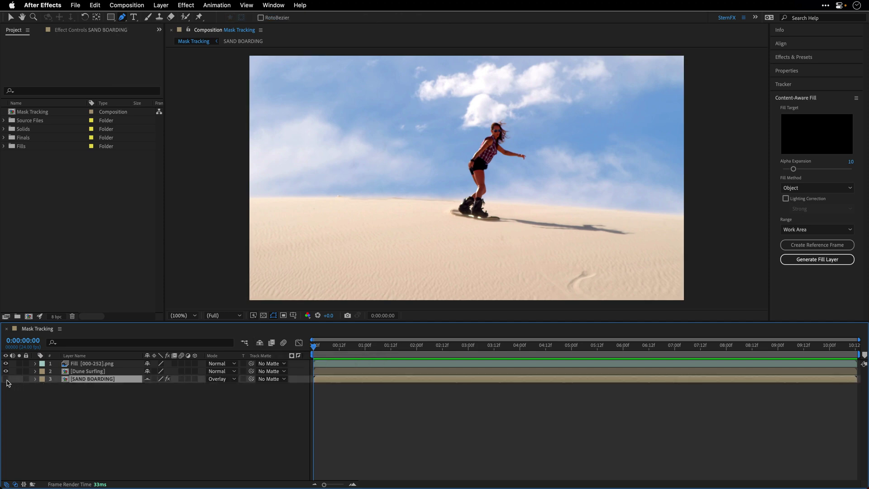
click(5, 380)
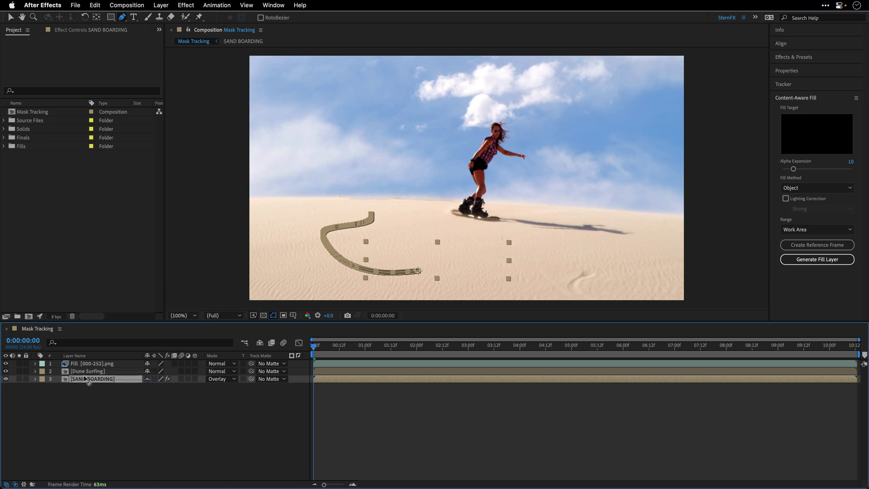
drag(88, 380, 88, 362)
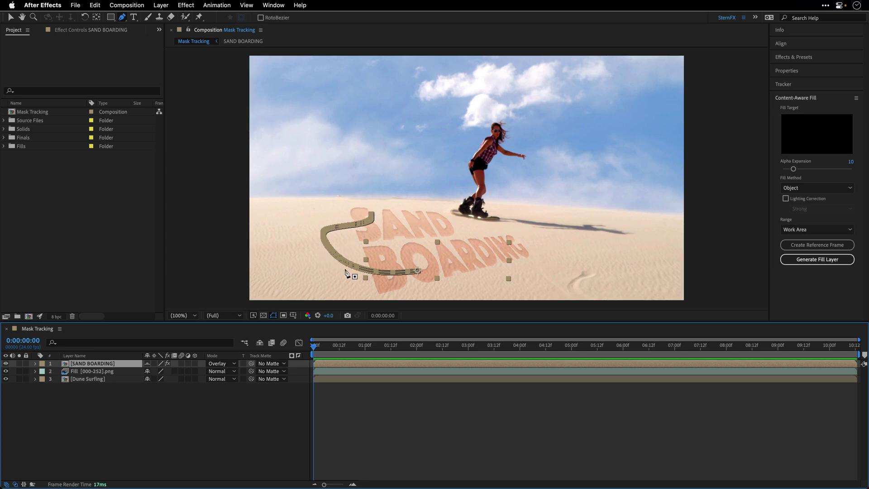
Inspect SAND BOARDING's Corner Pin effect and its Layer Styles, including Bevel and Emboss
click(84, 30)
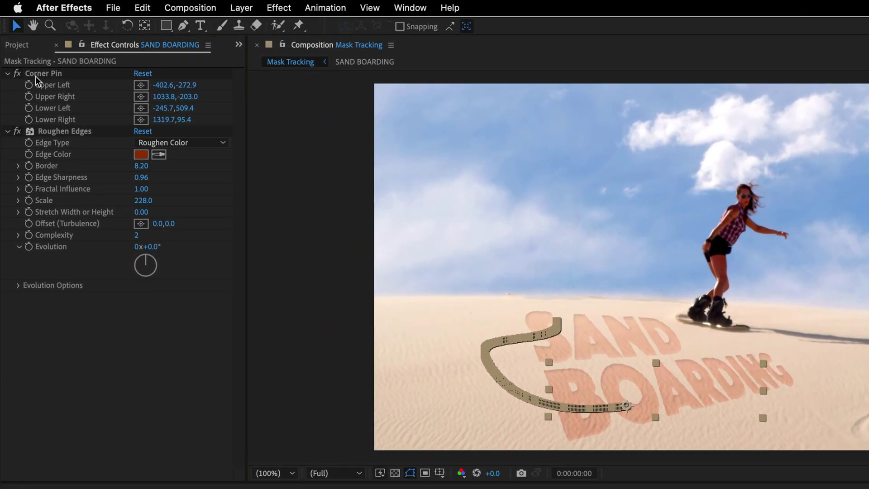
click(47, 75)
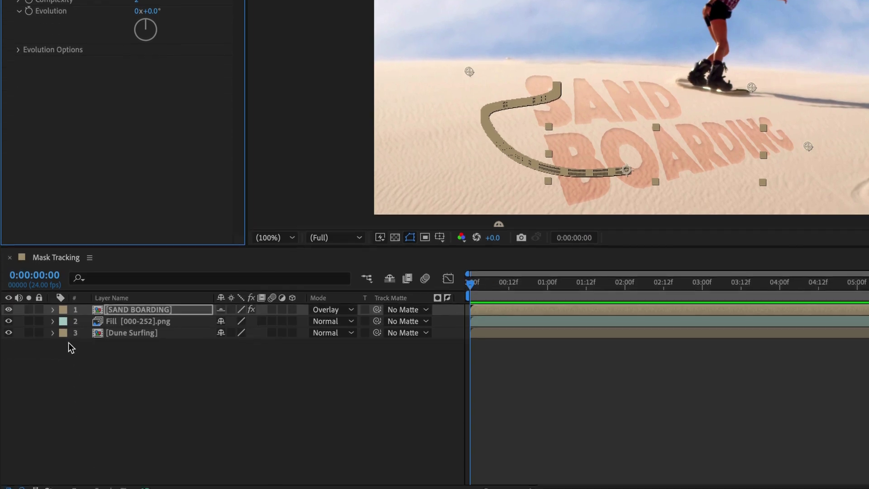
click(54, 301)
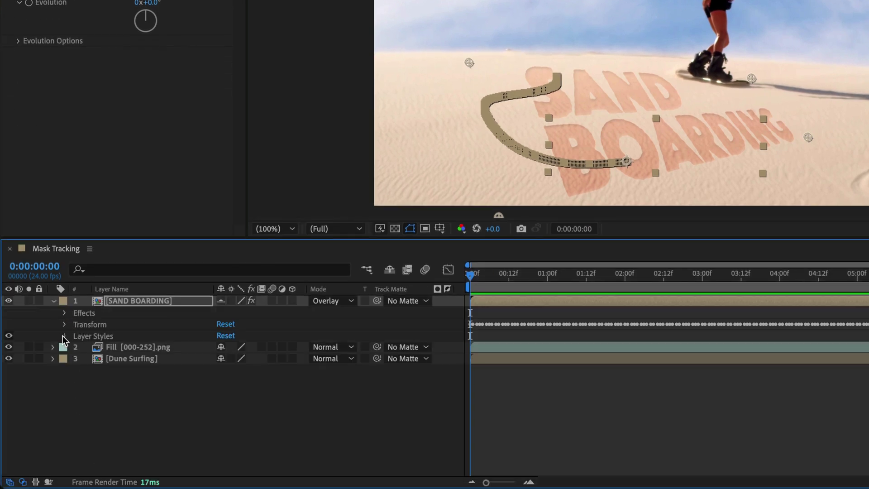
click(63, 336)
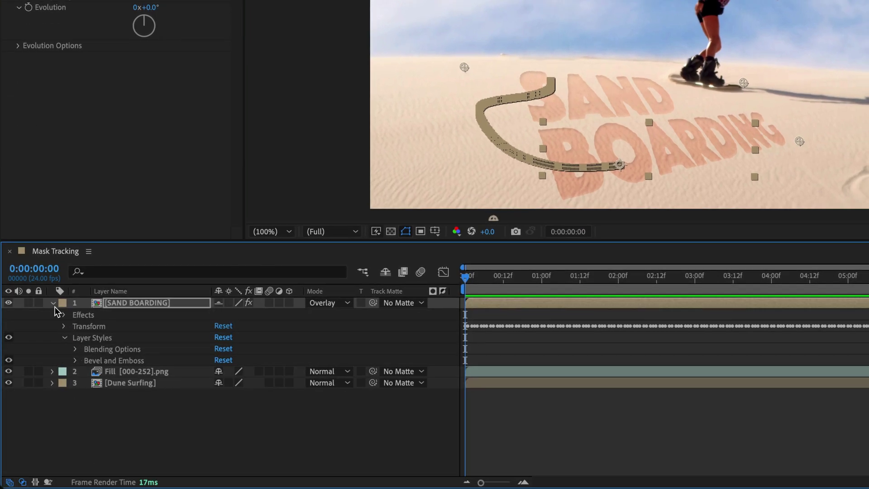
click(53, 301)
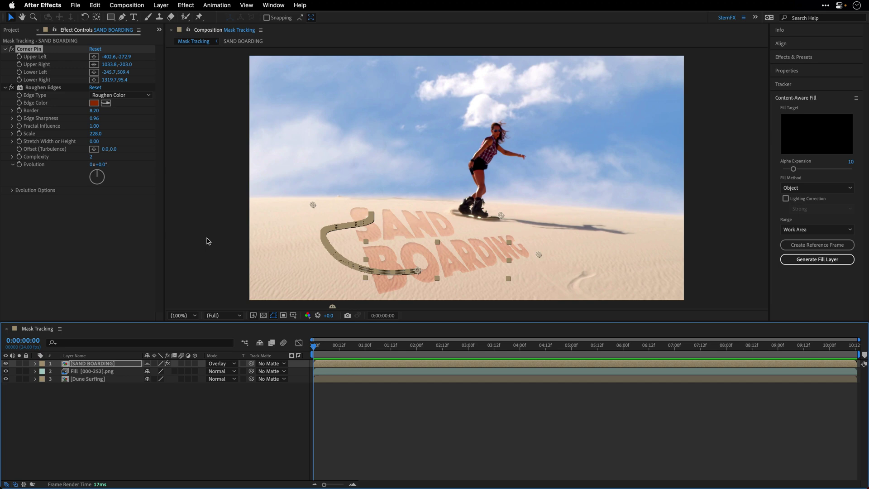
Maximize the Composition panel and play the finished clip with the embossed SAND BOARDING title
key(grave)
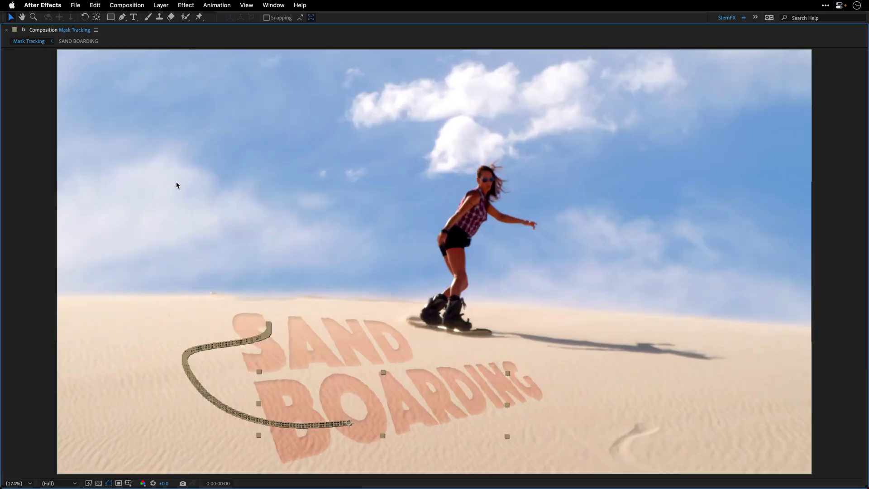
key(space)
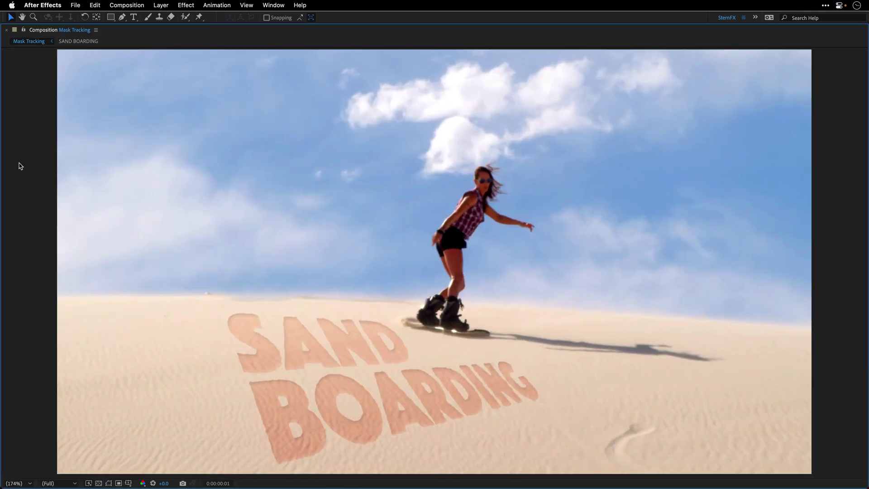